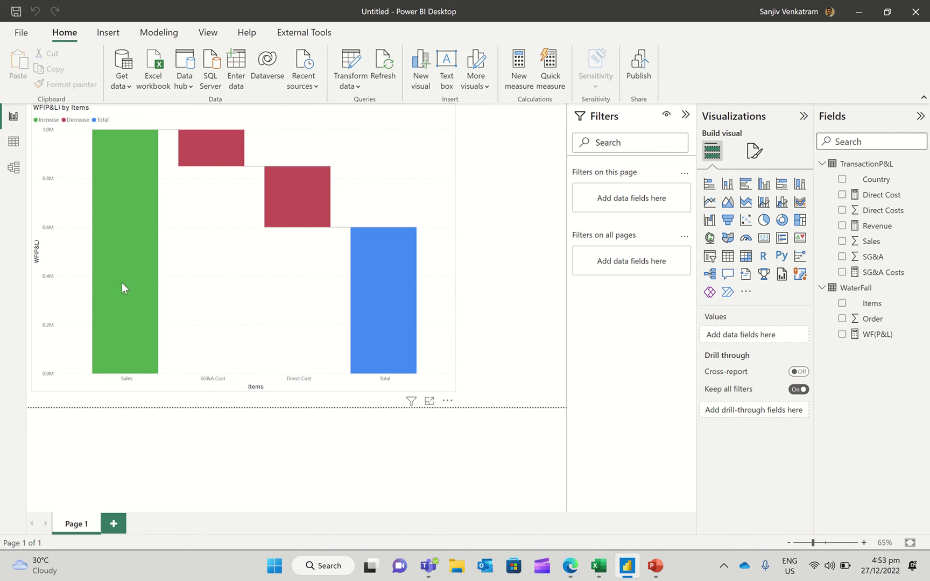
Review the Page 1 waterfall's WF(P&L) values by Items, dropping from Sales to the 600000 Total
mouse_move(129, 253)
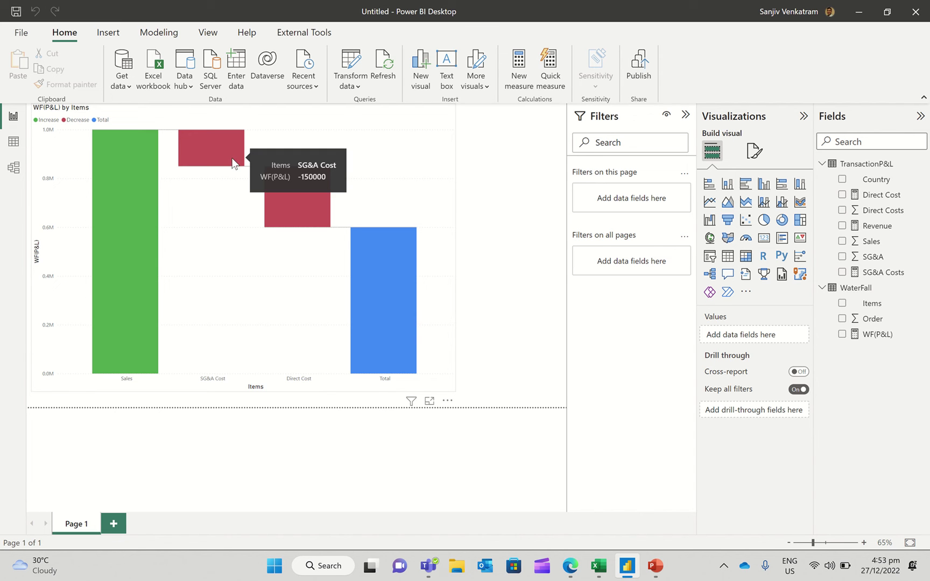
mouse_move(315, 214)
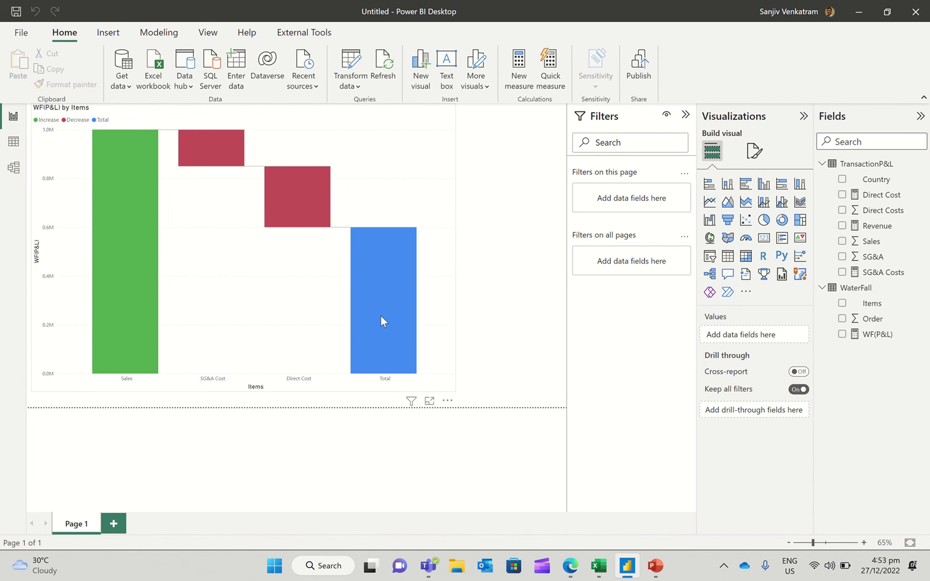
mouse_move(382, 327)
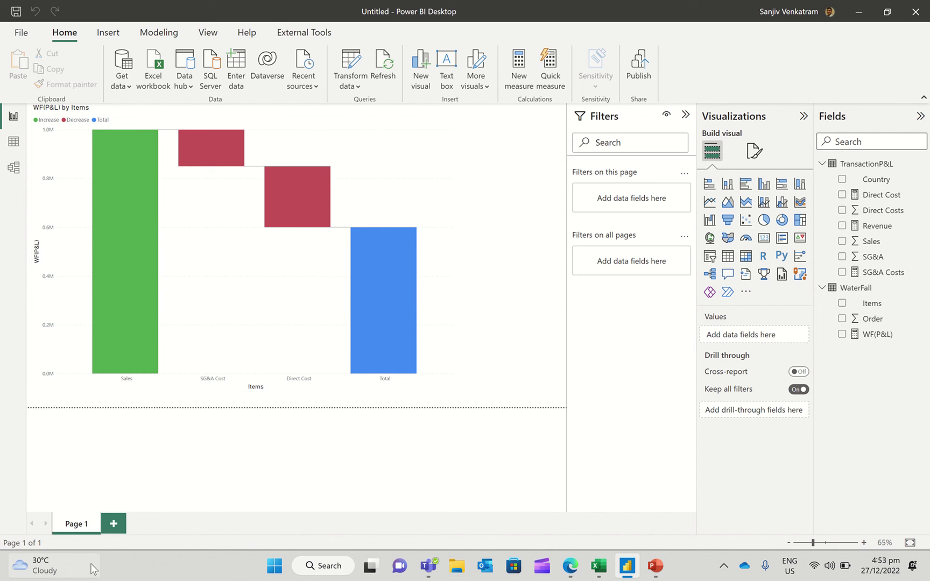
left_click(113, 526)
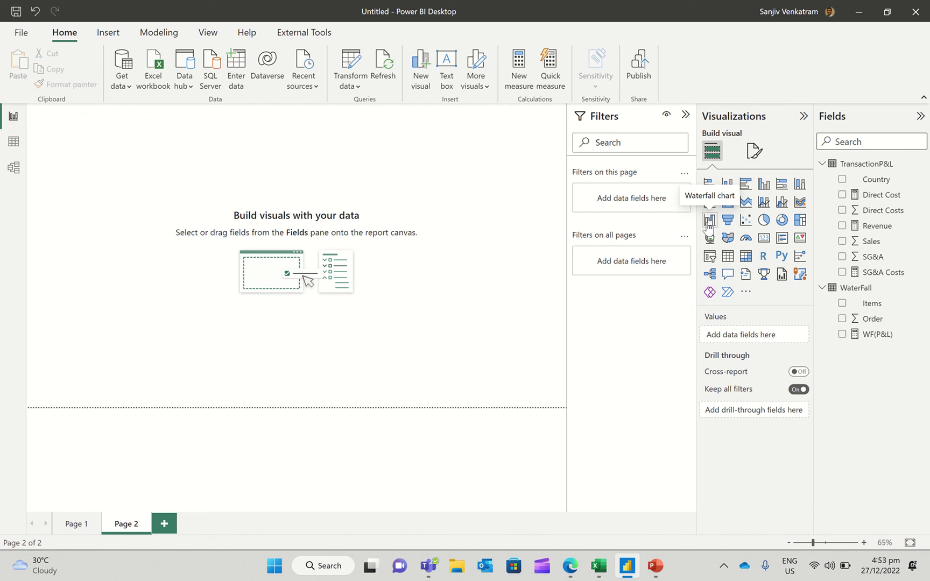
left_click(13, 144)
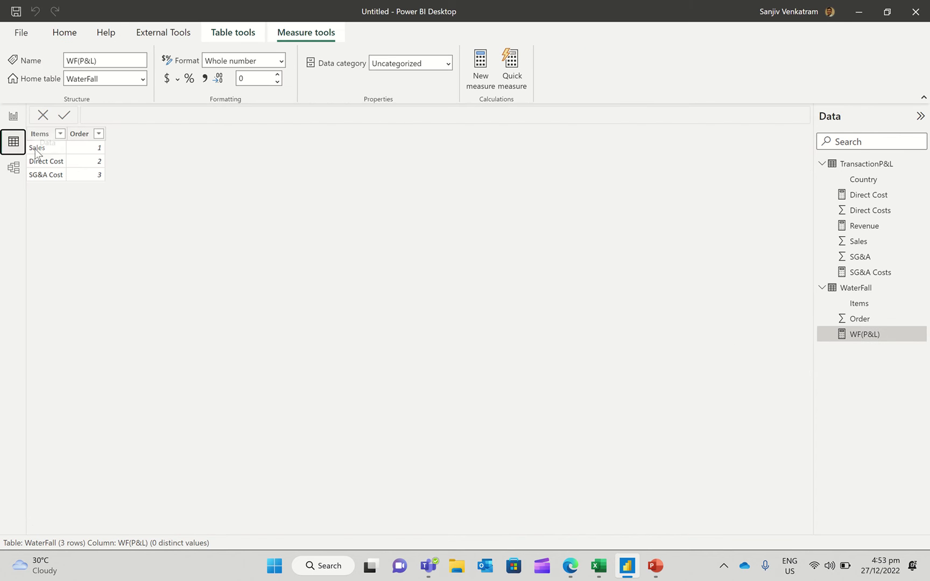
left_click(865, 164)
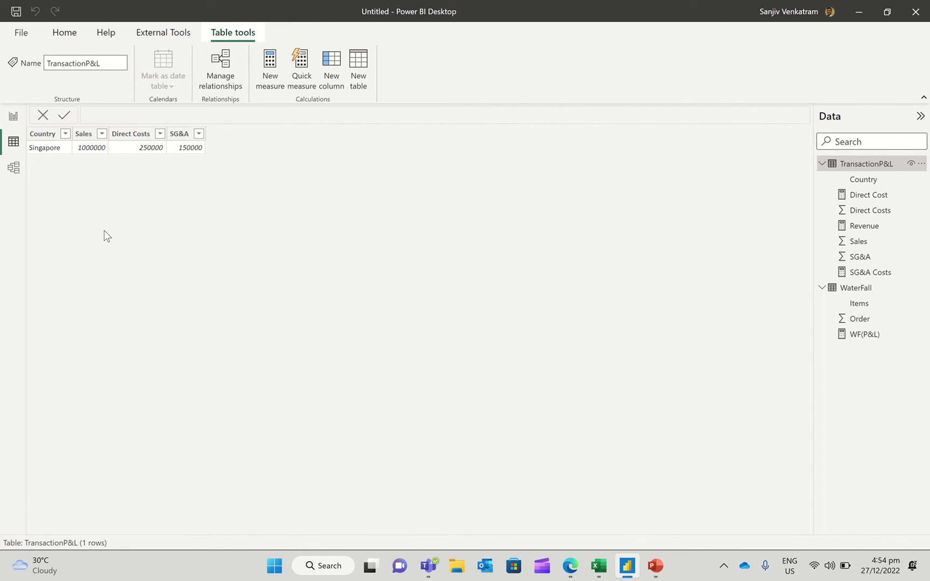
Add a blank waterfall chart to Page 2 and stretch it across the canvas
left_click(13, 117)
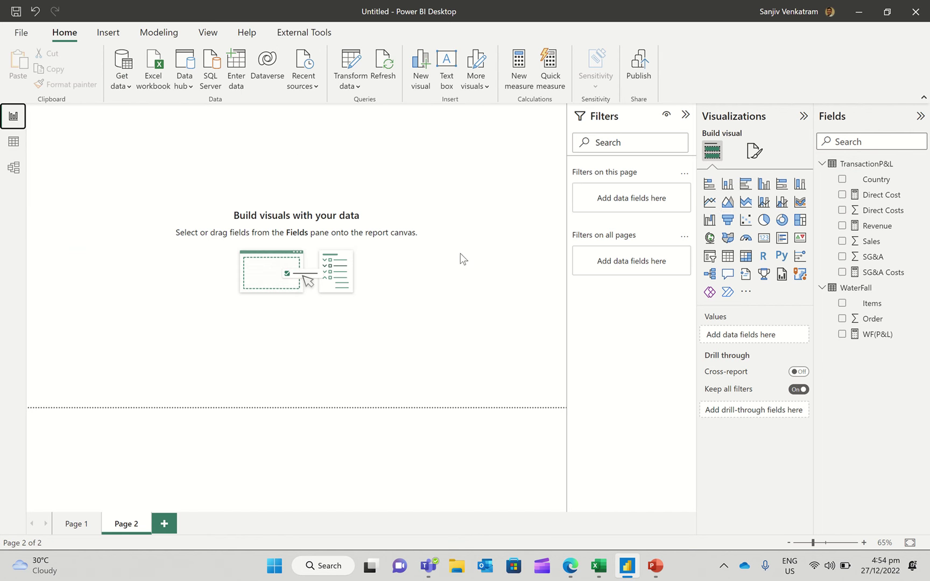
left_click(709, 220)
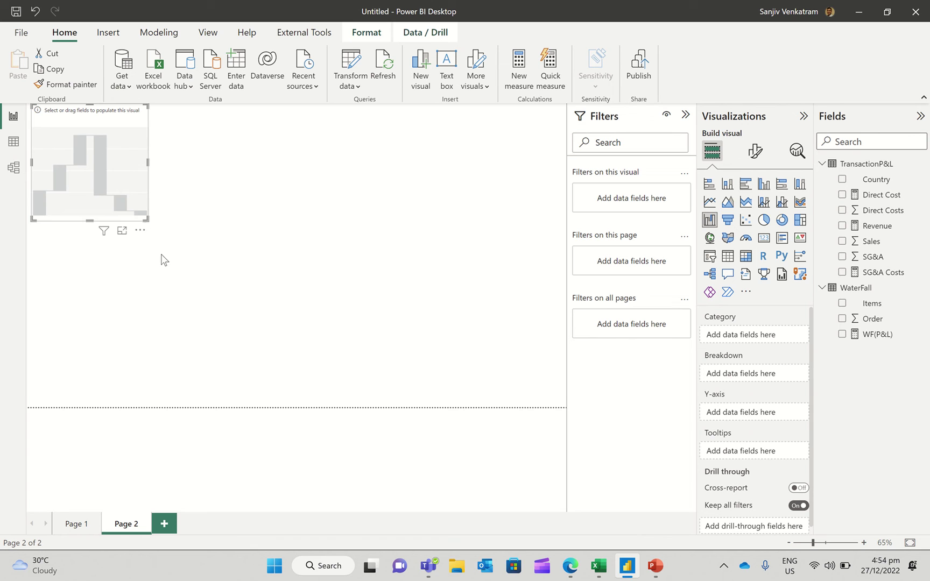
left_click_drag(147, 217, 332, 316)
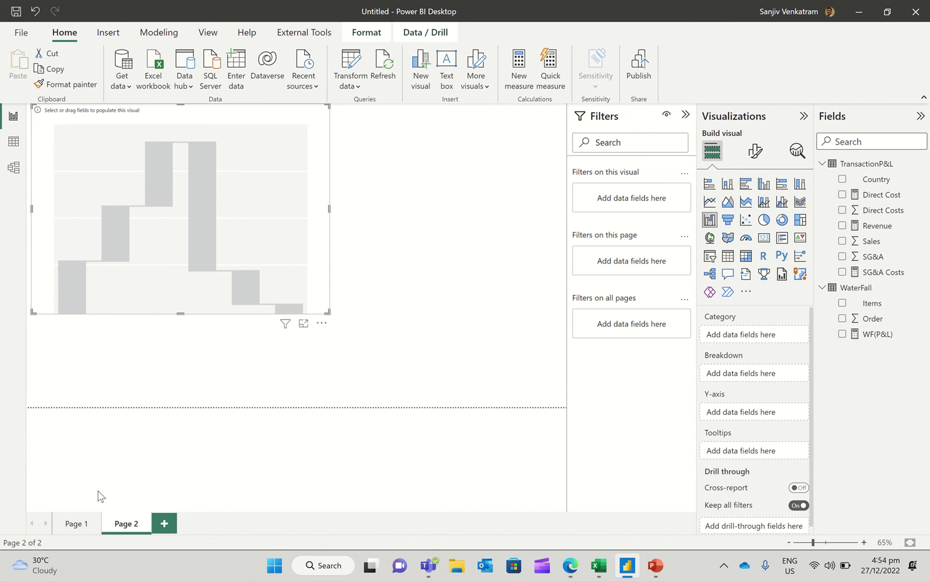
From Page 1, review the WaterFall query's Items and Order rows in Power Query Editor, then Close & Apply
left_click(76, 524)
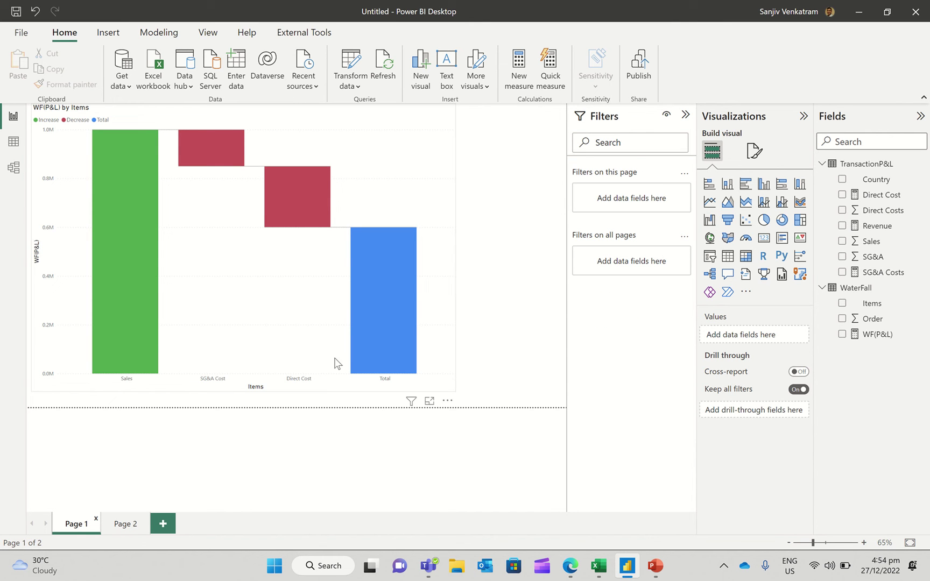
left_click(356, 87)
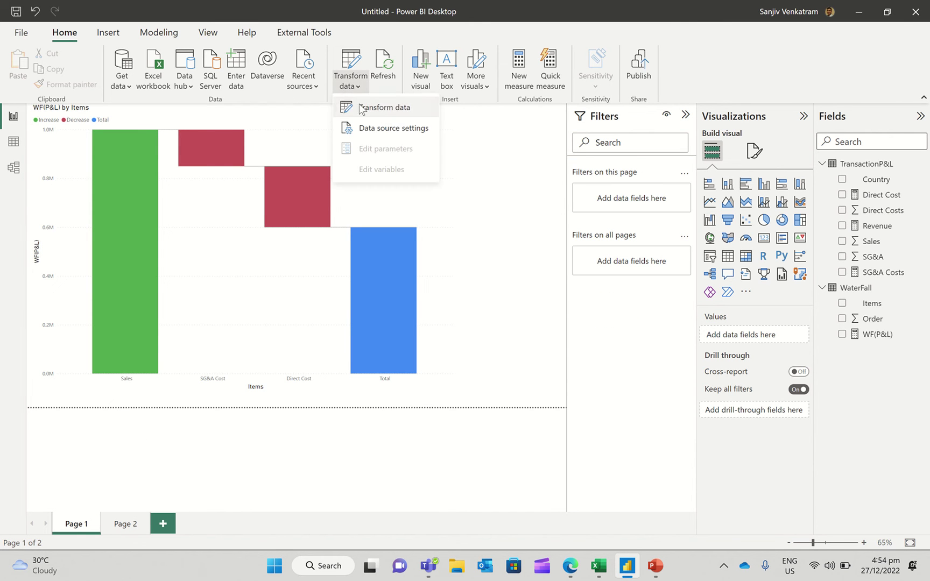
left_click(363, 106)
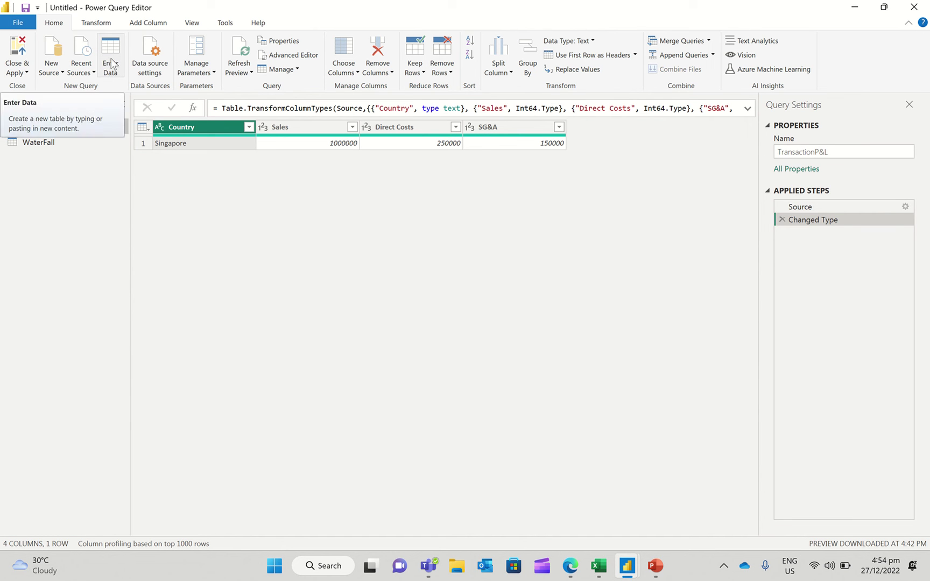
left_click(42, 144)
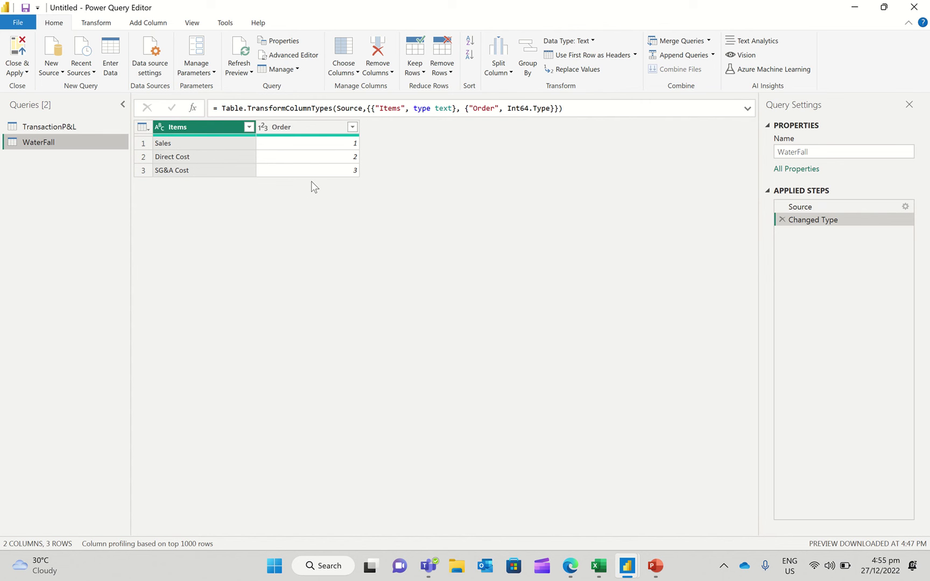
left_click(23, 79)
Check the TransactionP&L and WaterFall tables, then display Revenue = sum('TransactionP&L'[Sales])
left_click(43, 86)
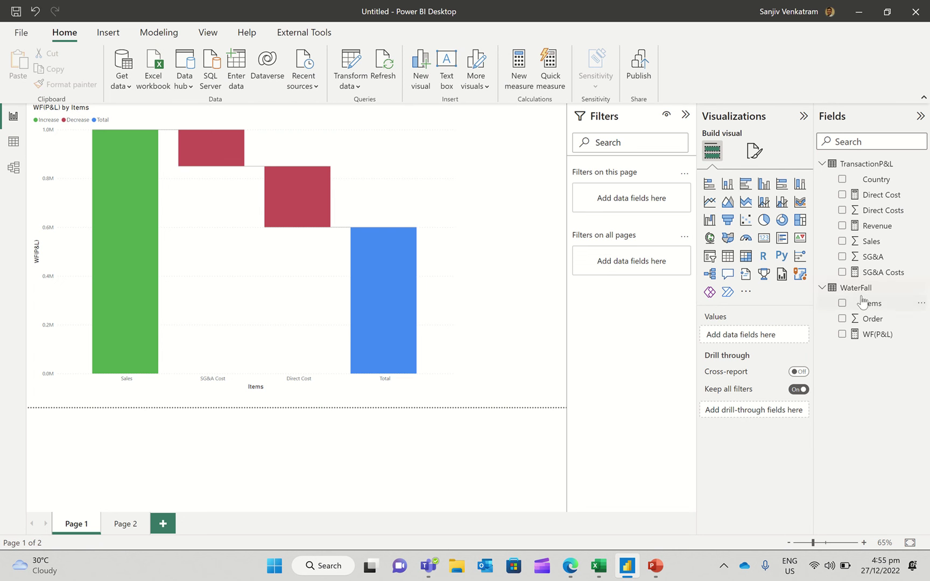
left_click(13, 142)
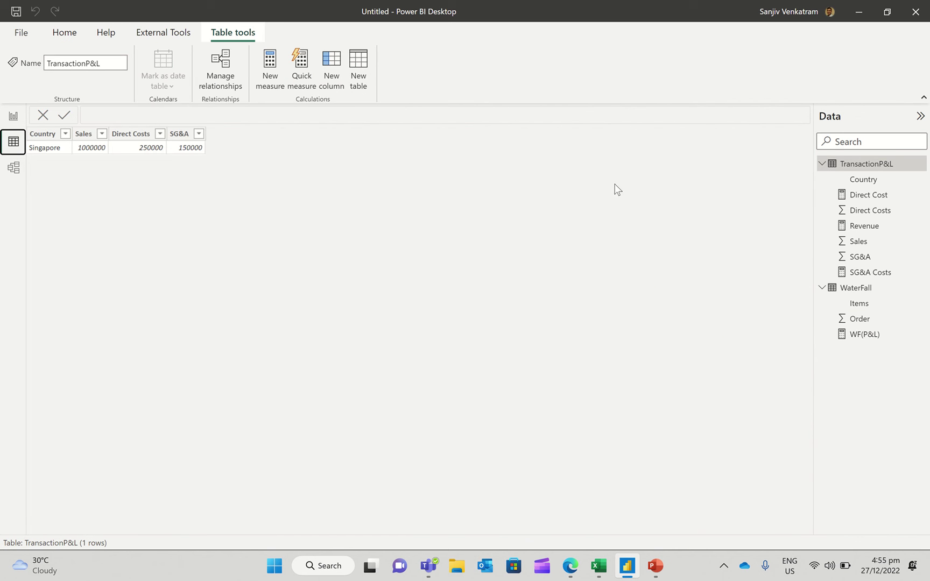
left_click(856, 288)
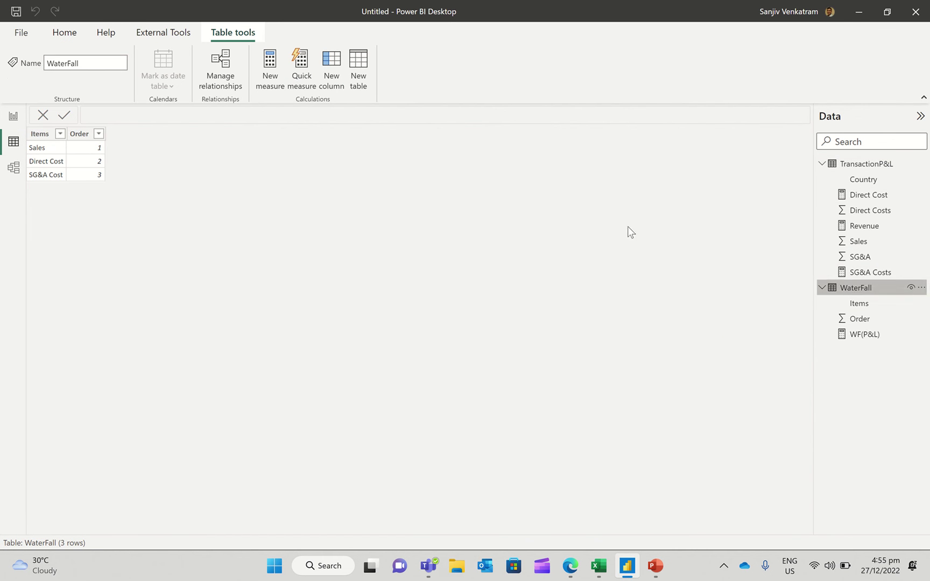
left_click(13, 116)
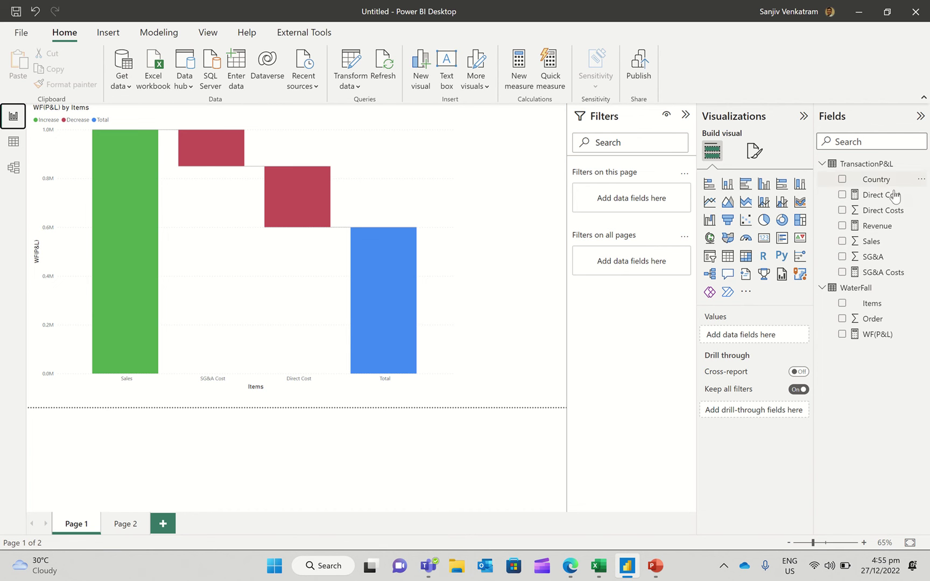
left_click(883, 227)
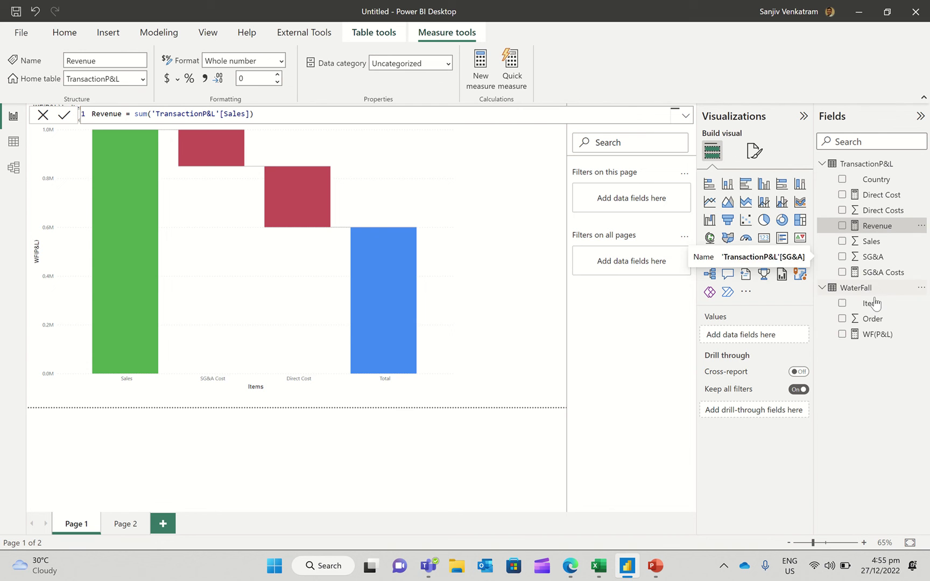
Insert the missing comma after Sales on line 8 of WF(P&L) and expand the full formula
left_click(872, 336)
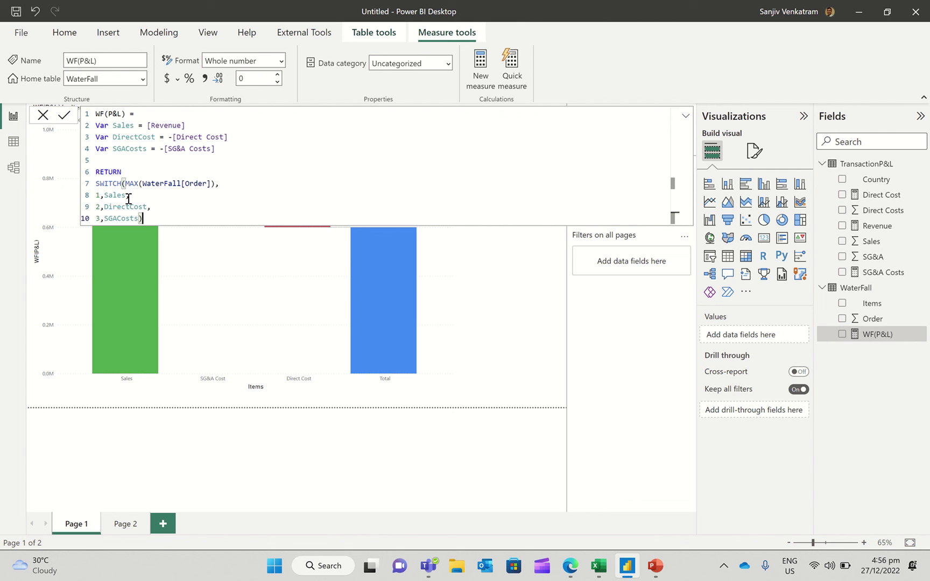
left_click(130, 195)
type(",")
left_click(686, 117)
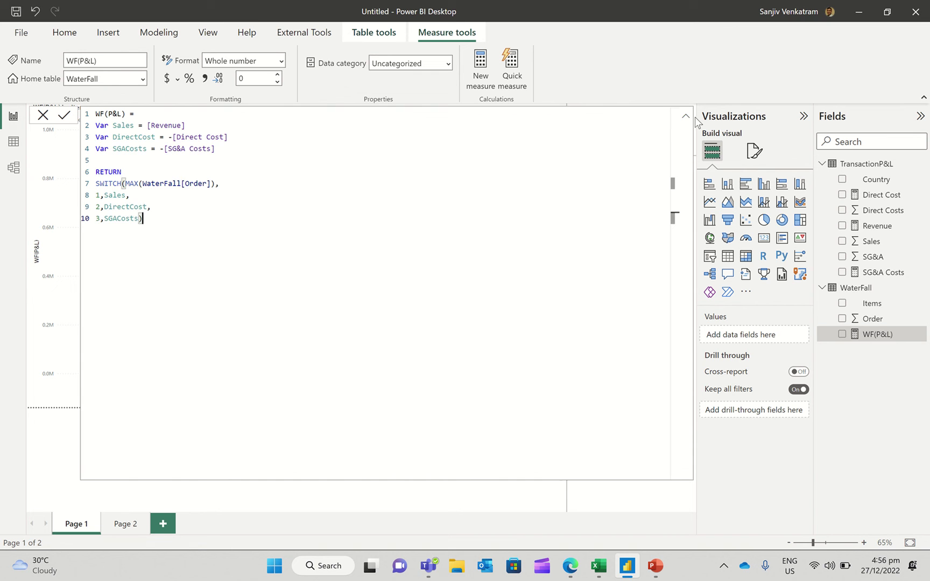
On Page 2, enlarge the waterfall visual and plot the WF(P&L) measure by Items
left_click(686, 117)
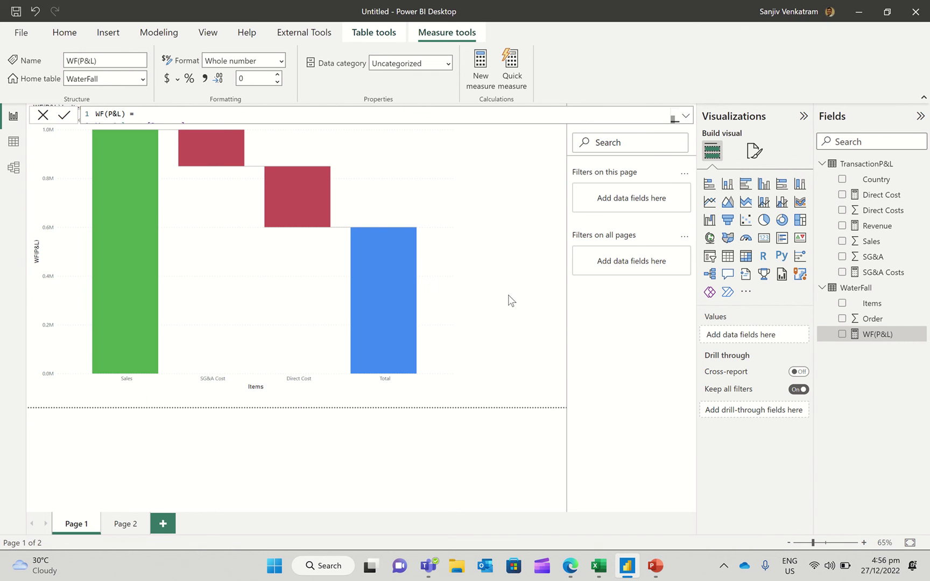
left_click(125, 524)
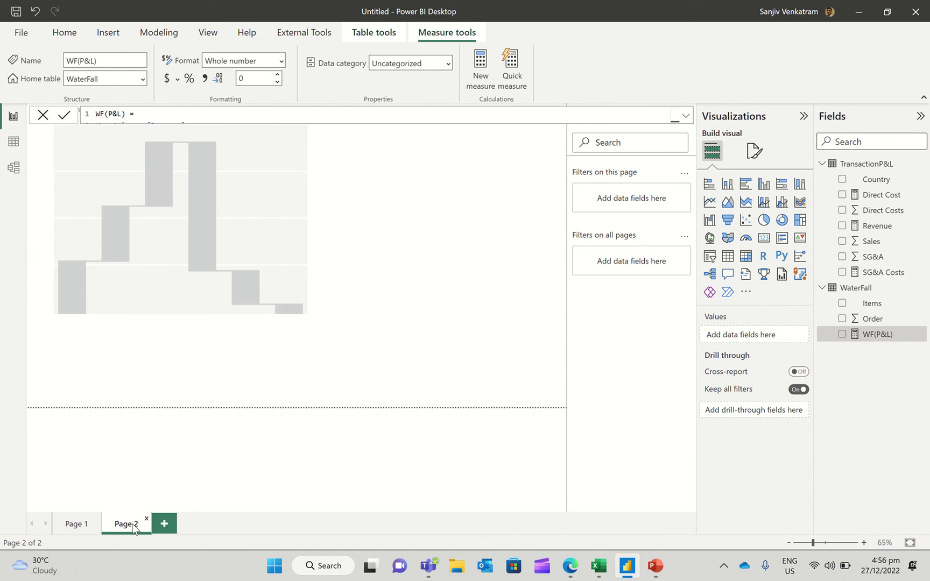
left_click(229, 272)
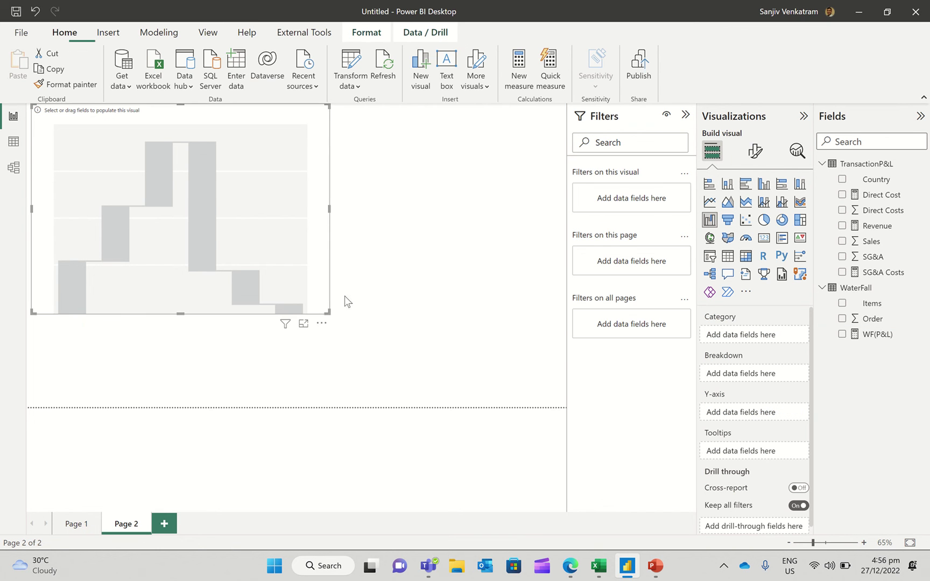
left_click_drag(328, 312, 425, 359)
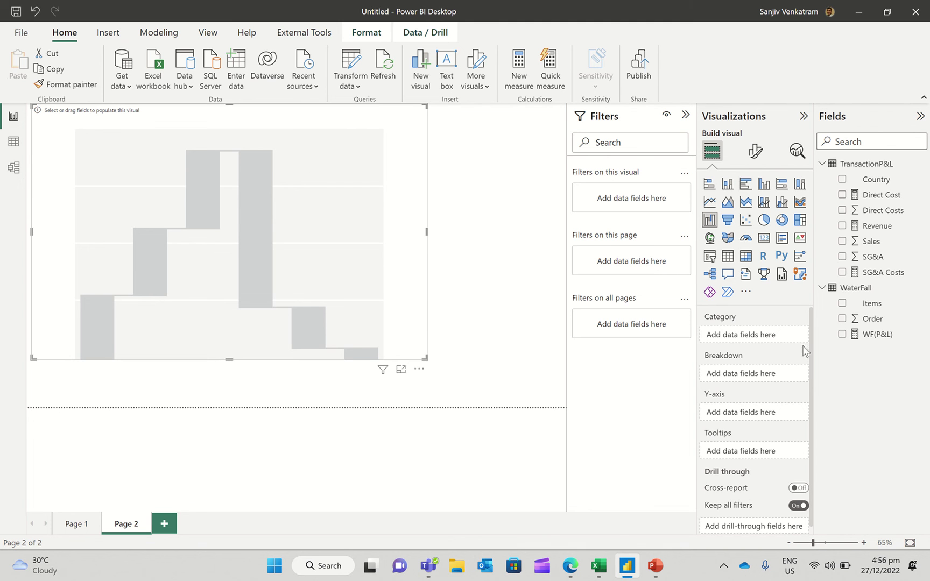
left_click(841, 336)
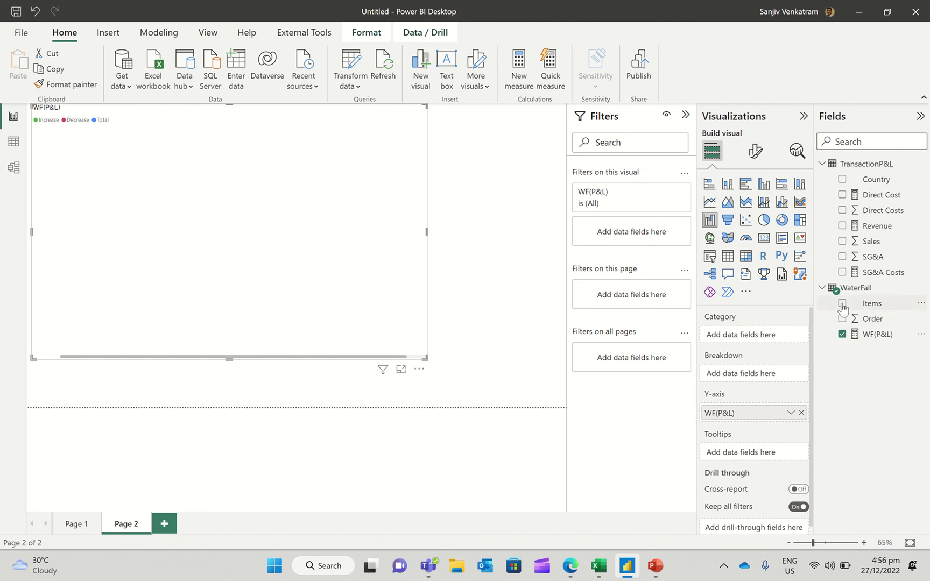
left_click(842, 305)
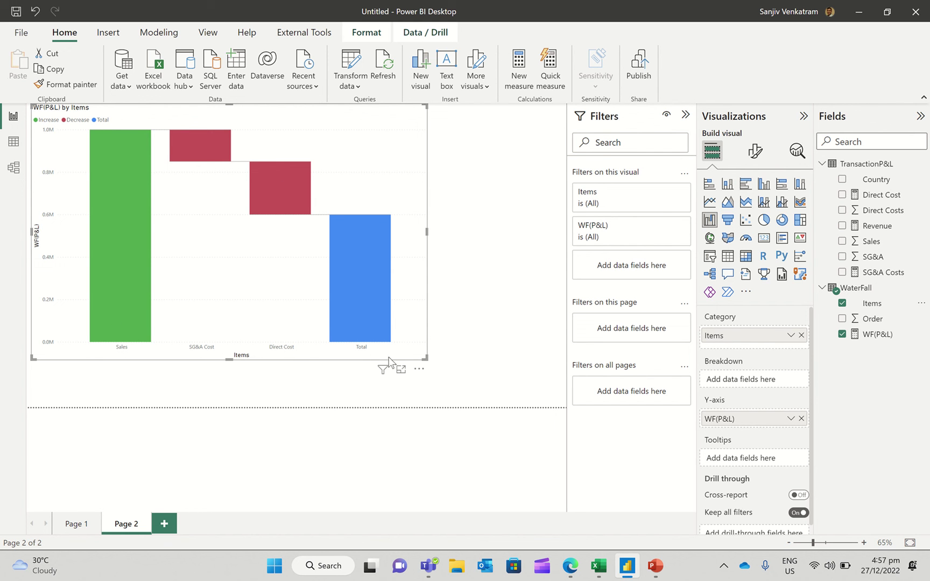
Sort the waterfall axis by Items in ascending order
left_click(420, 371)
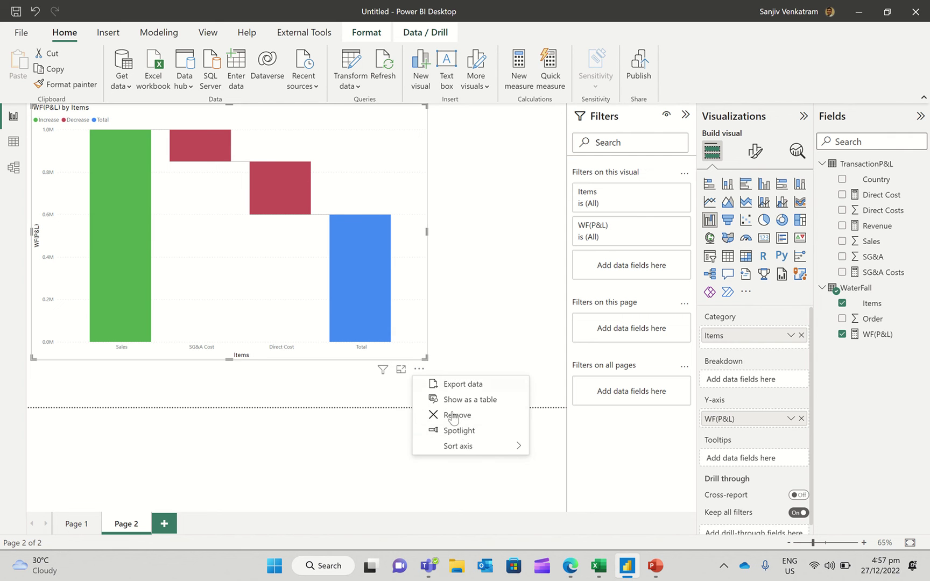
mouse_move(474, 458)
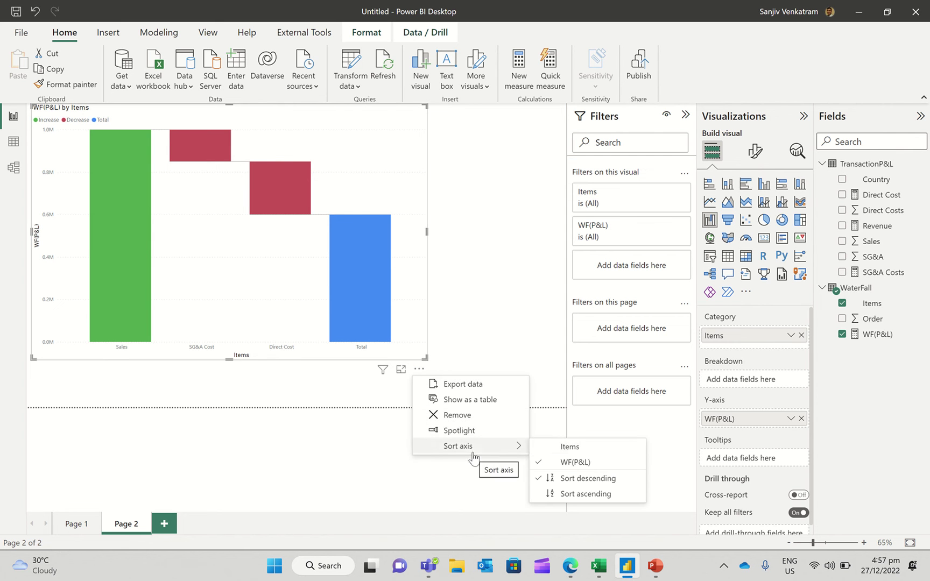
left_click(566, 450)
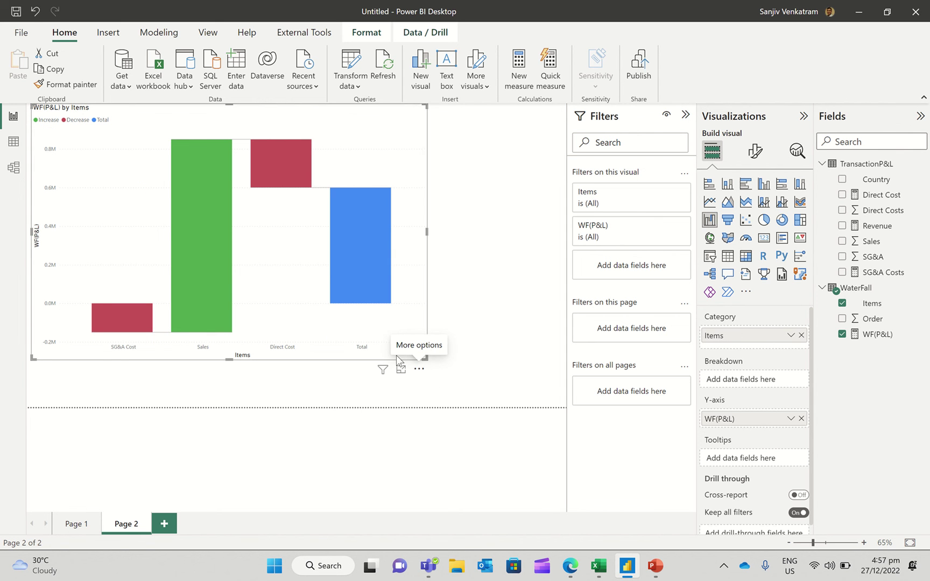
left_click(419, 370)
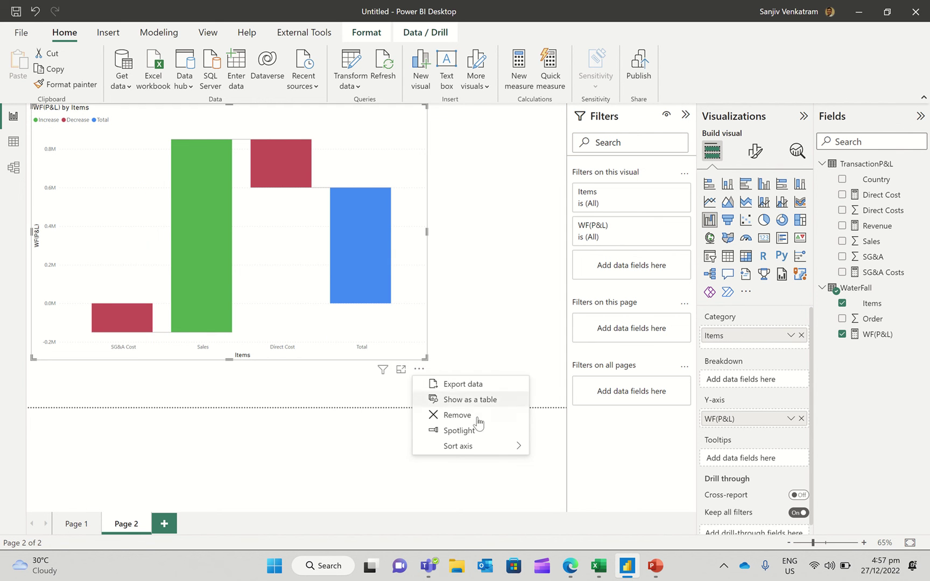
mouse_move(476, 445)
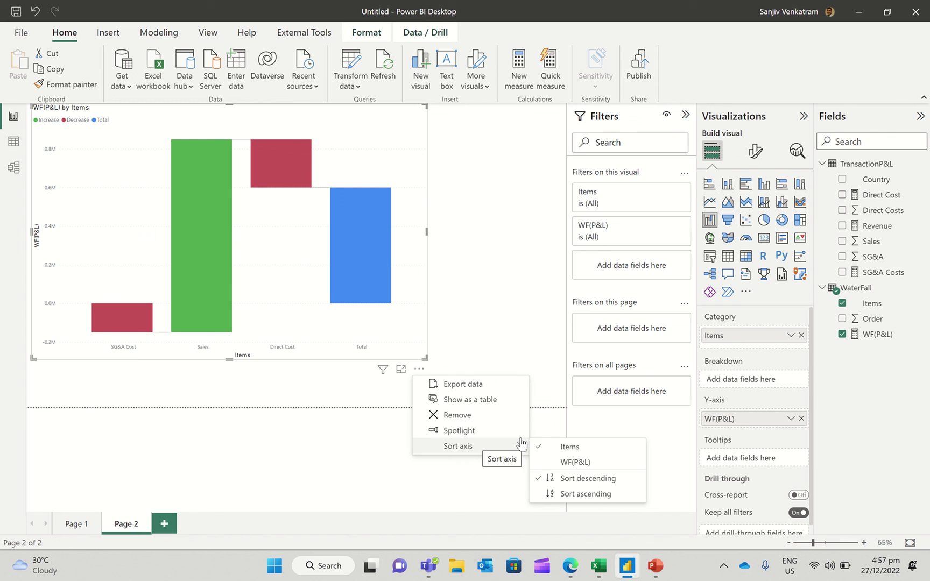
left_click(579, 493)
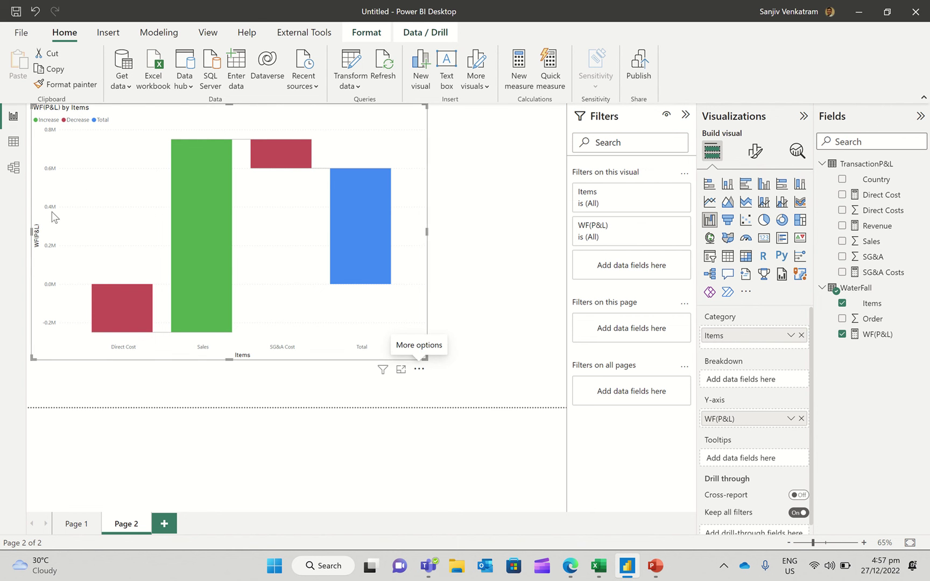
Set the WaterFall table's Items column to sort by the Order column
left_click(14, 142)
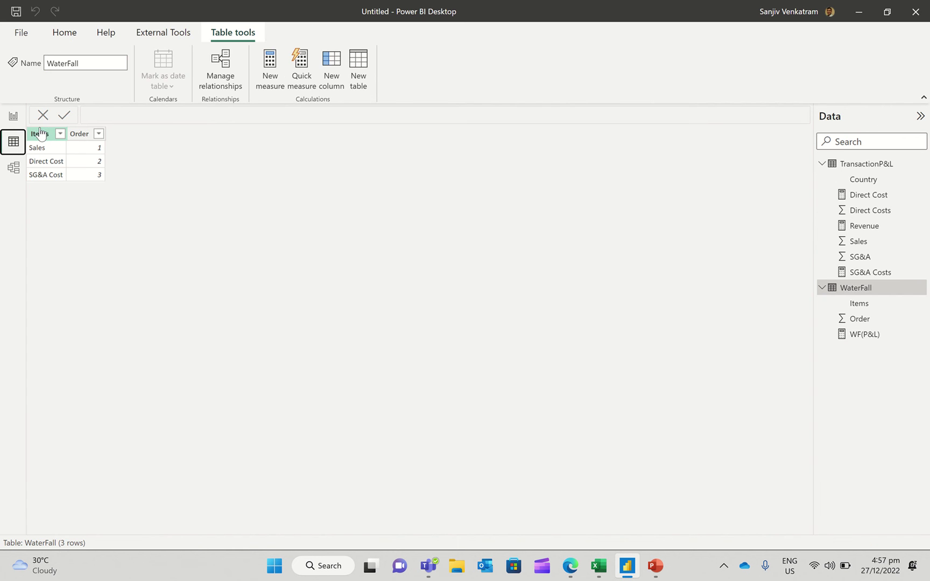
left_click(40, 134)
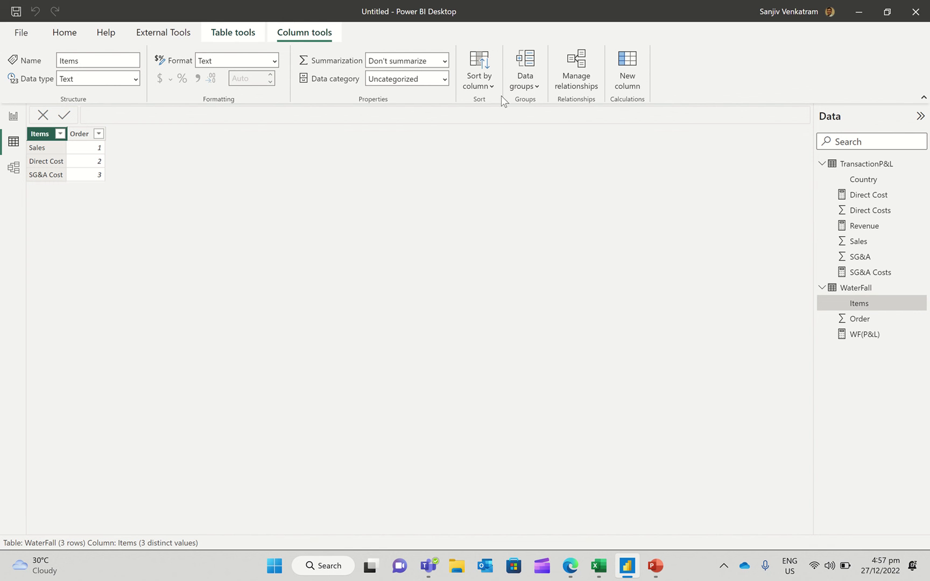
left_click(490, 86)
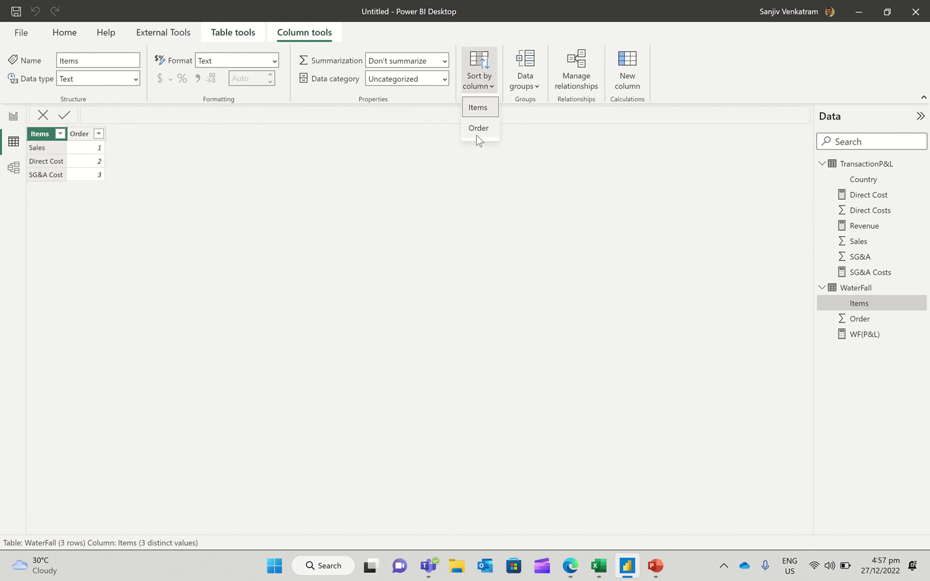
left_click(480, 135)
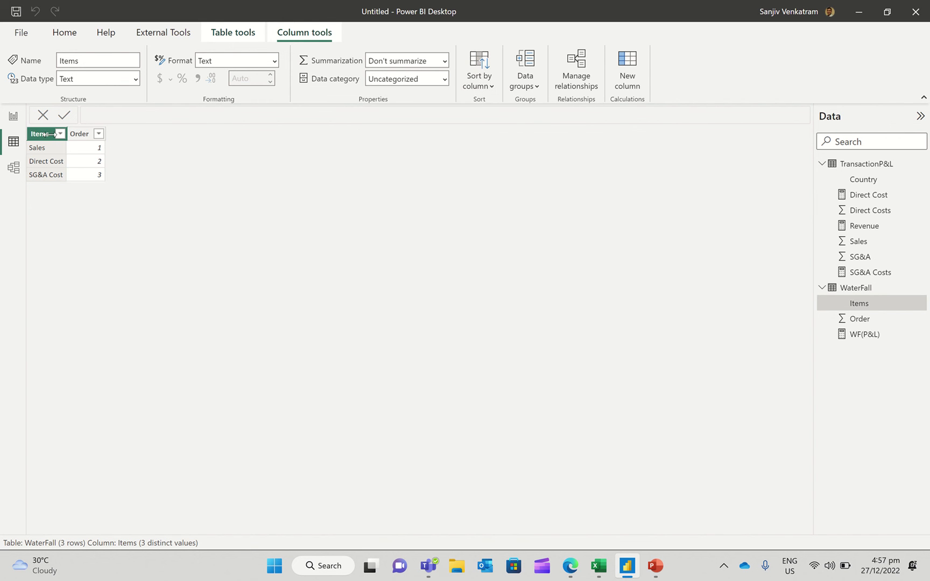
left_click(13, 116)
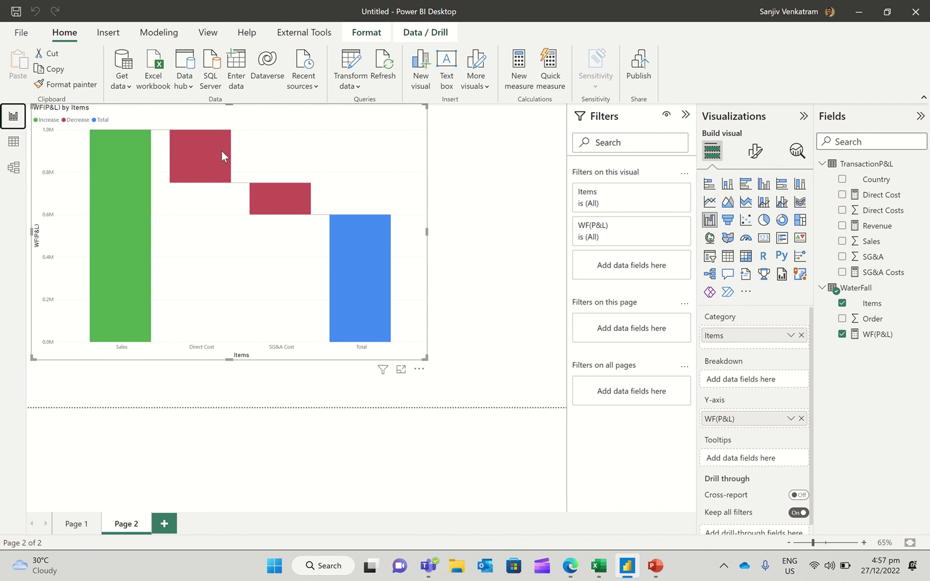
mouse_move(281, 215)
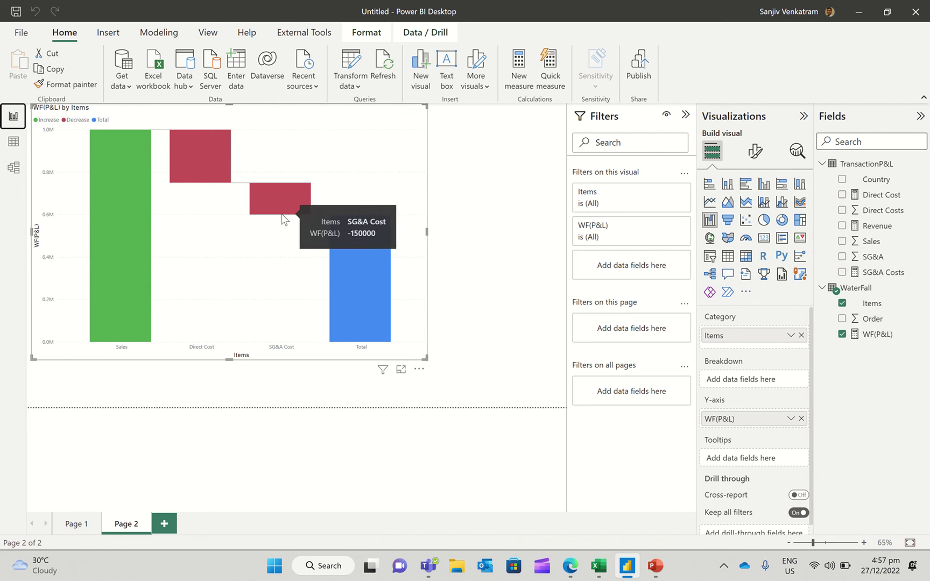
mouse_move(359, 306)
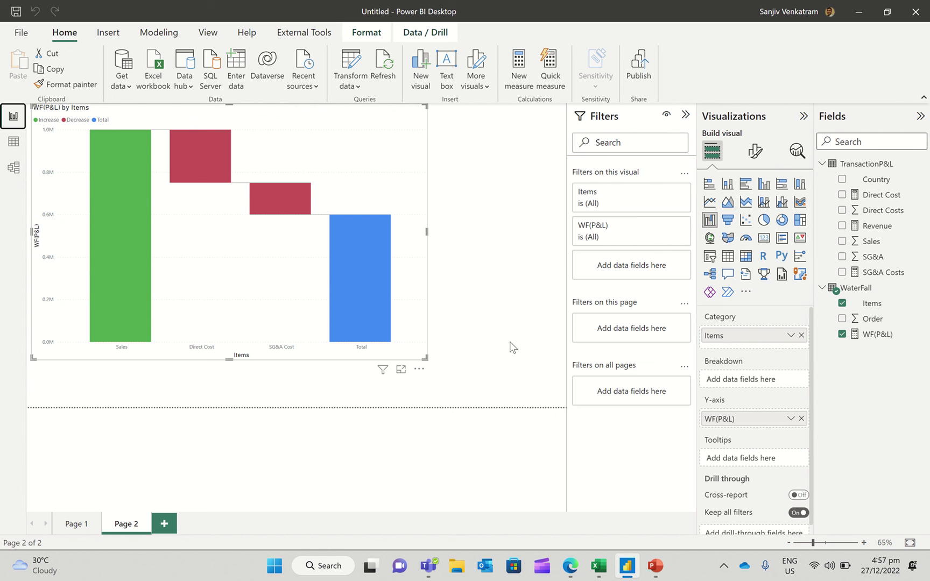
mouse_move(535, 14)
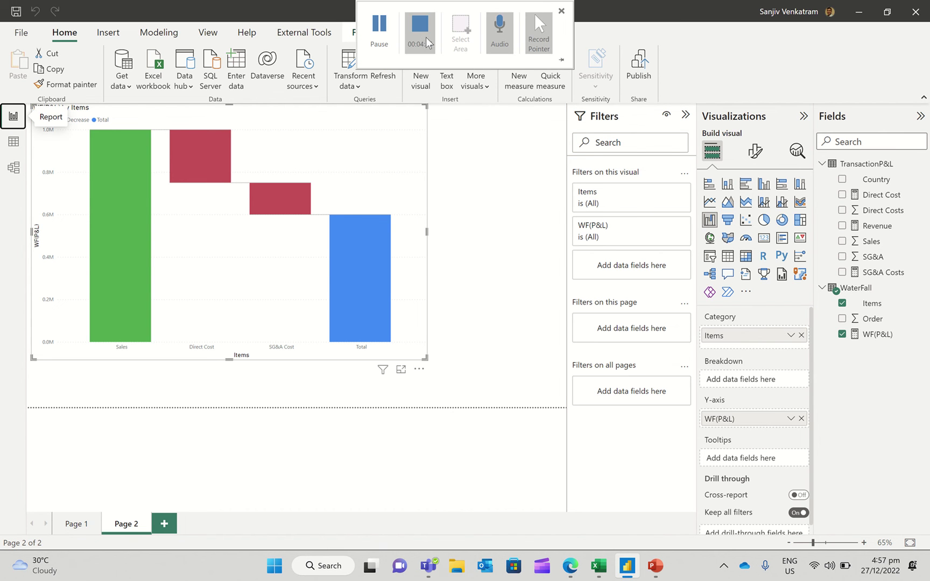